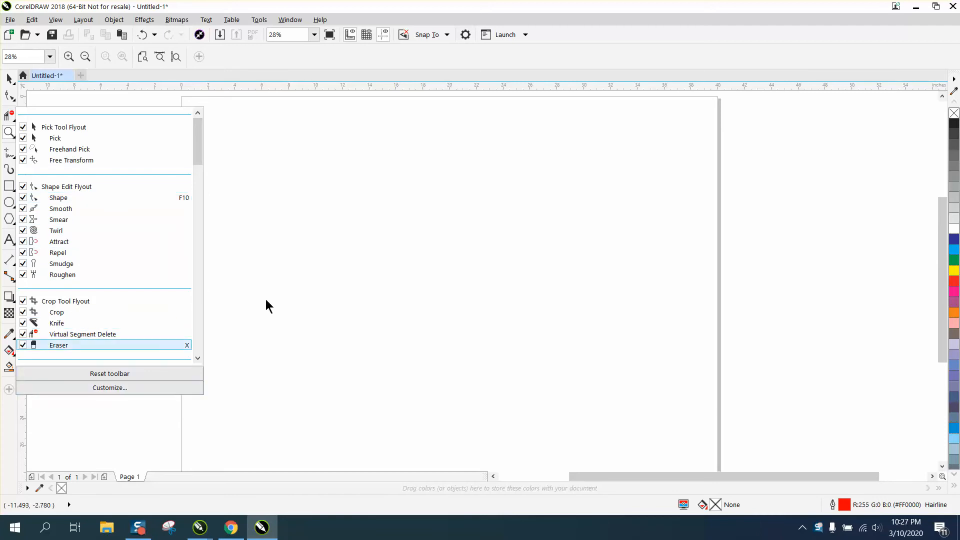
- Add the Virtual Segment Delete tool to the standard toolbar, after the Launch control
left_click(274, 280)
left_click(14, 123)
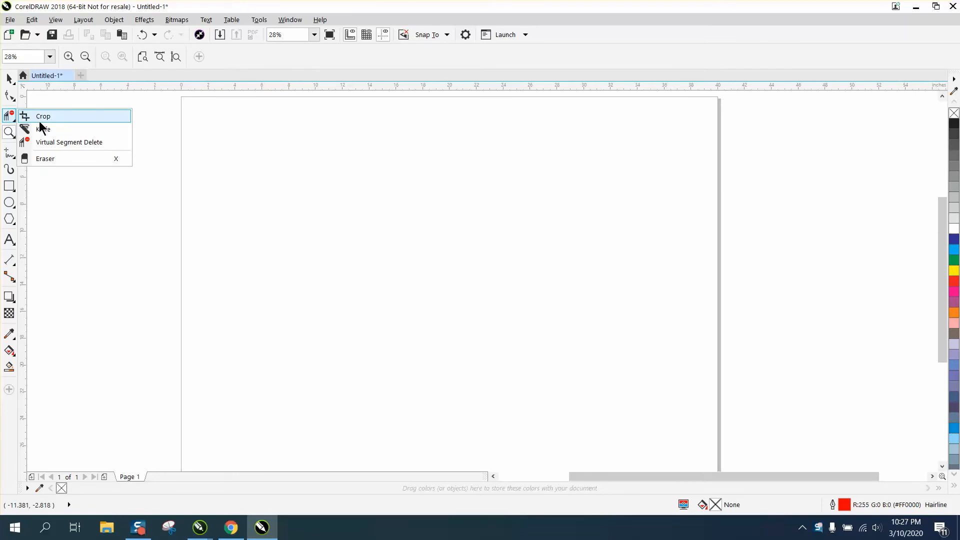
left_click(14, 135)
left_click(14, 120)
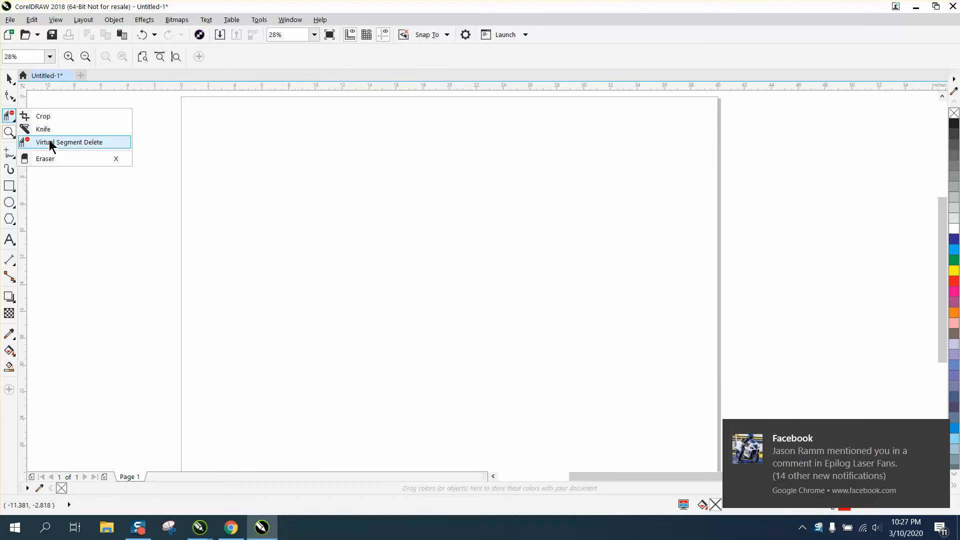
mouse_move(49, 141)
left_mouse_down()
mouse_move(339, 165)
mouse_move(553, 137)
mouse_move(556, 36)
left_mouse_up()
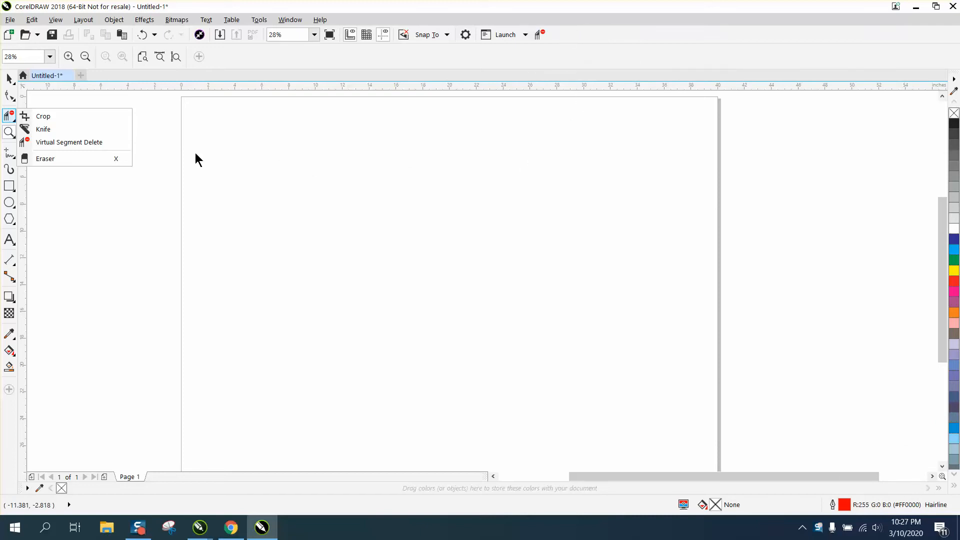
- Add the Smooth tool to the standard toolbar, beside Virtual Segment Delete
left_click(150, 157)
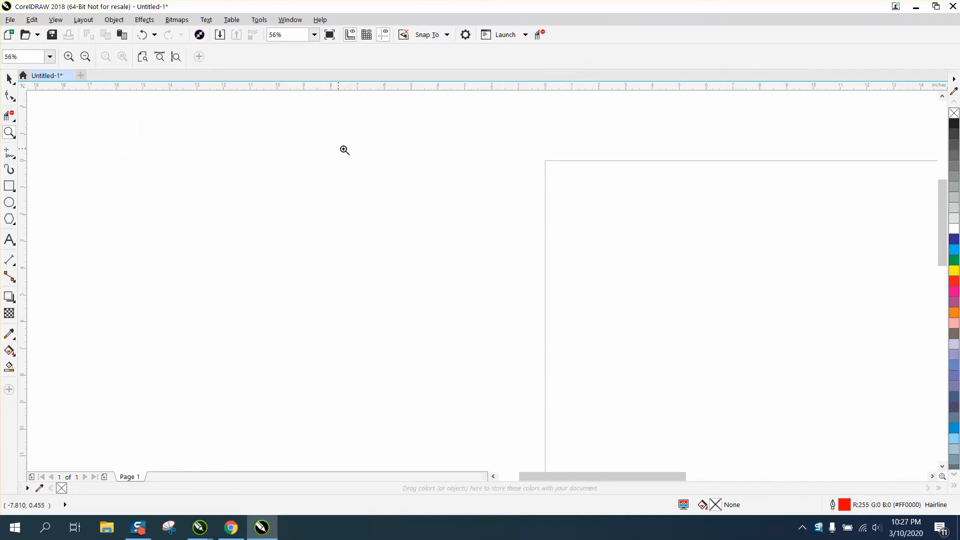
scroll(286, 148, "down", 2)
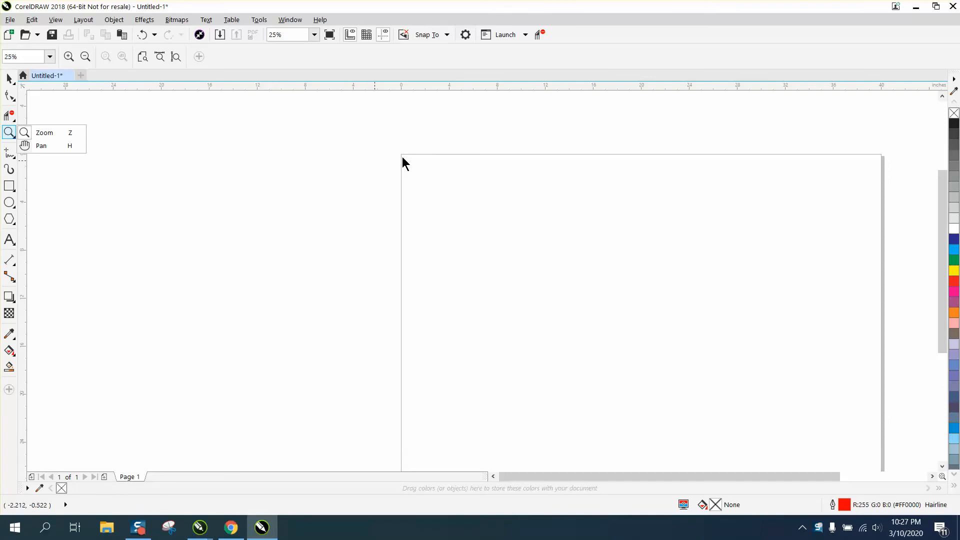
scroll(385, 155, "down", 1)
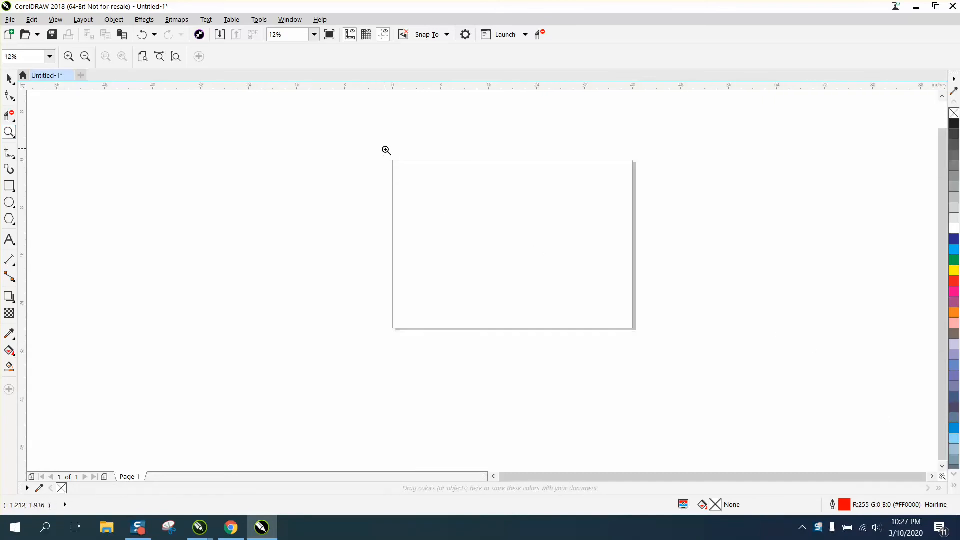
left_click_drag(388, 155, 697, 348)
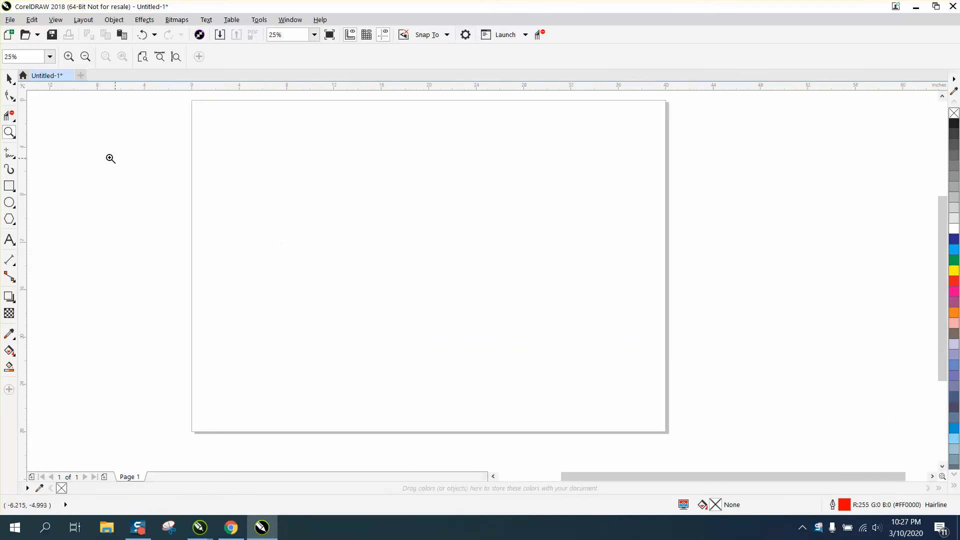
left_click(14, 100)
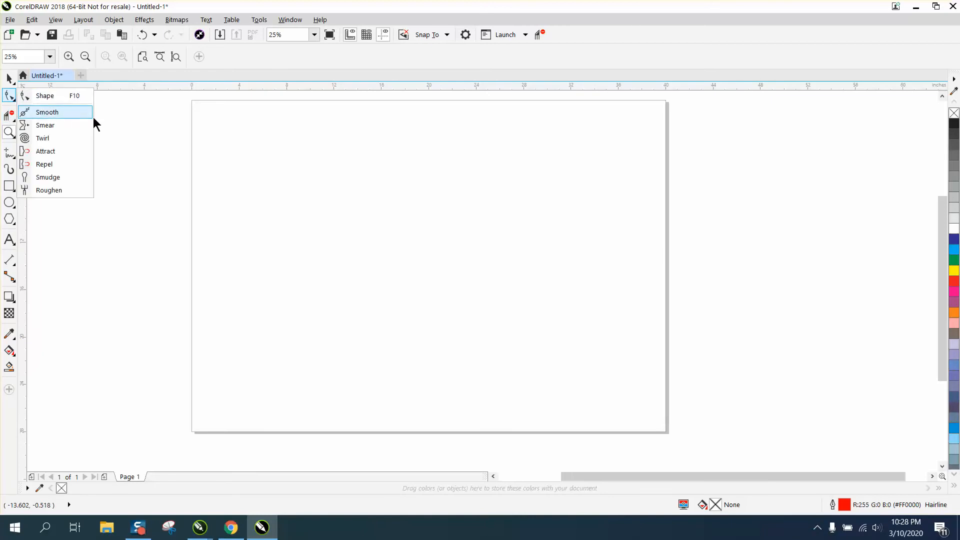
left_click_drag(94, 119, 596, 36)
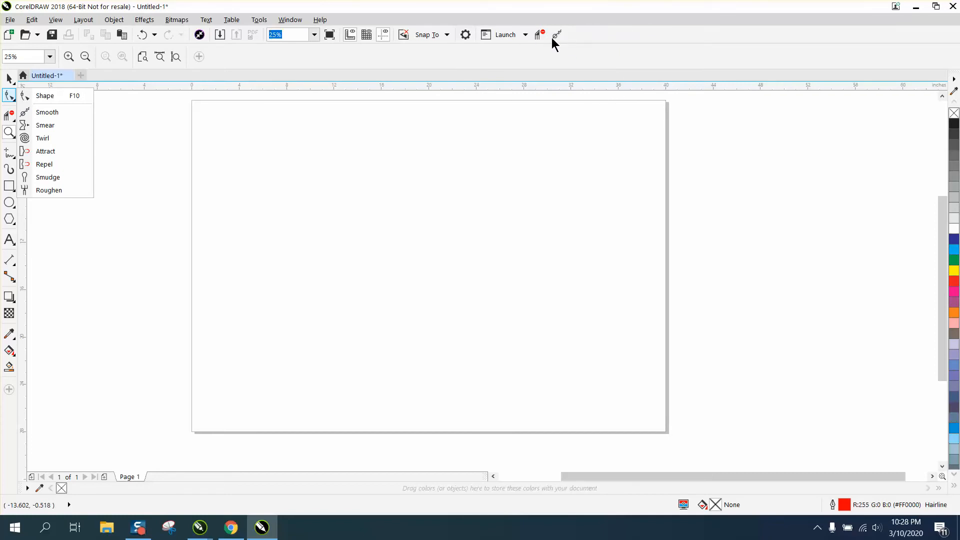
- Add the Convert to Curves command to the standard toolbar, beside the Smooth tool
left_click(114, 19)
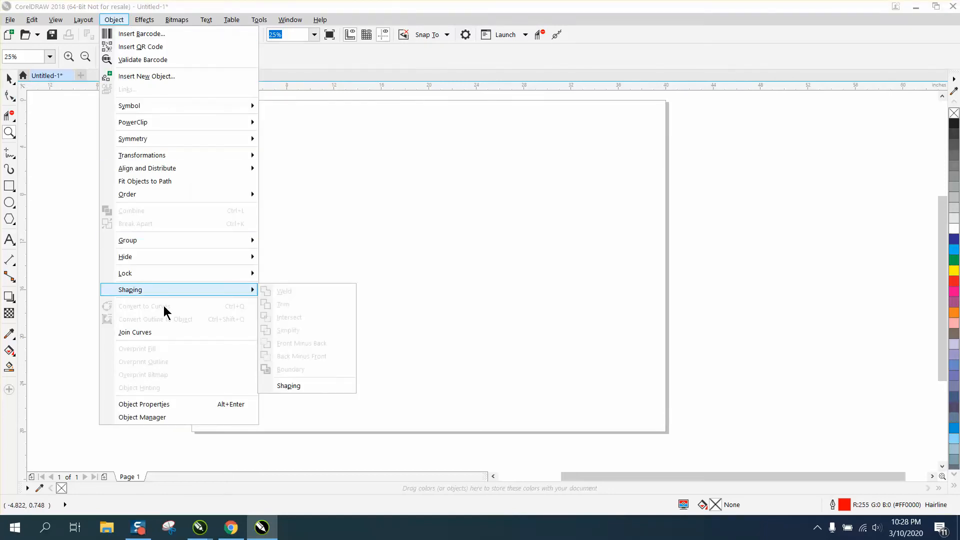
left_click_drag(164, 305, 596, 37)
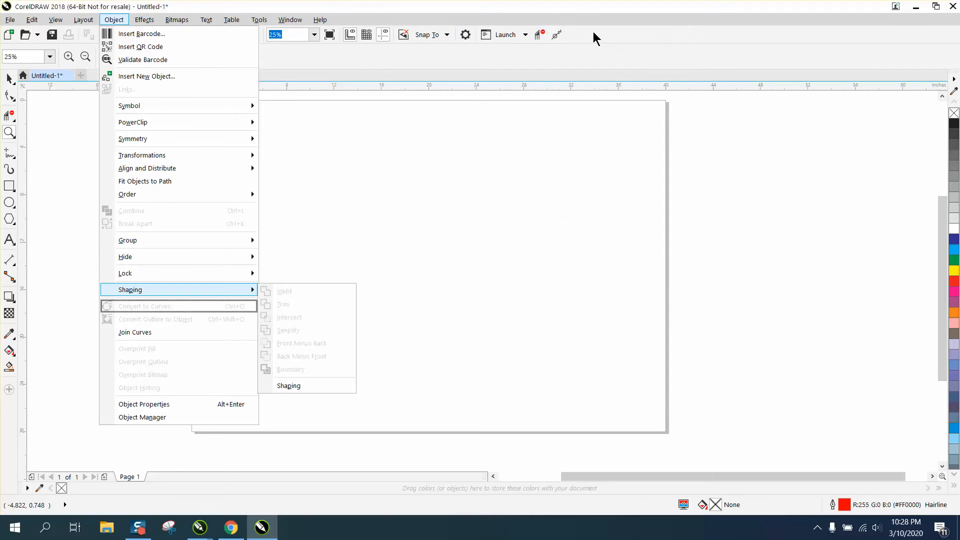
left_click(470, 157)
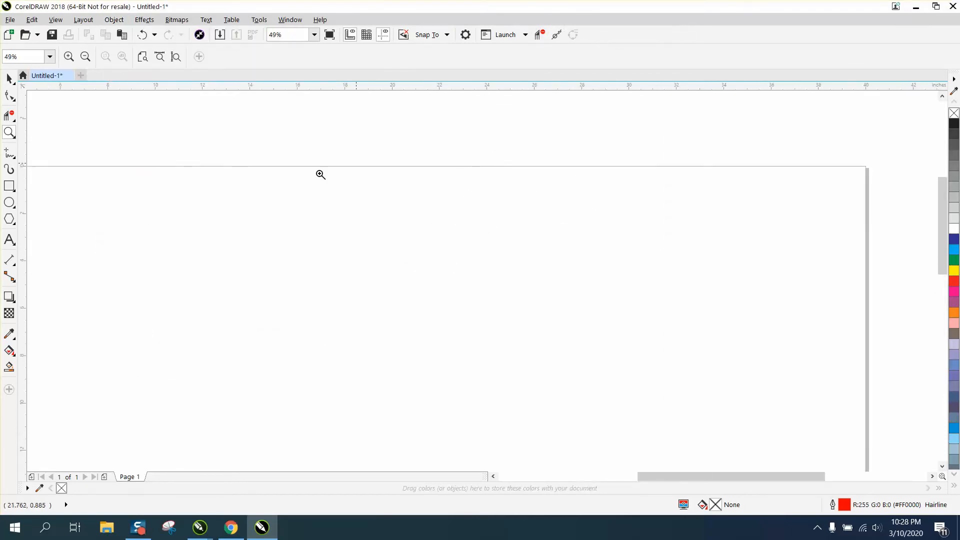
- Draw a rectangle about 6.7 by 4.4 inches near the page's upper edge and convert it to curves
left_click(13, 190)
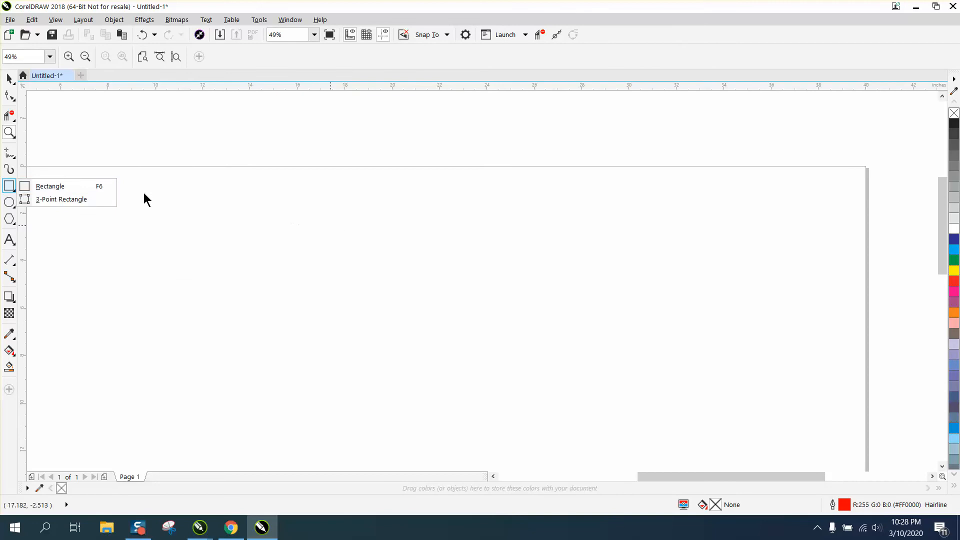
left_click(56, 186)
left_click_drag(360, 193, 520, 297)
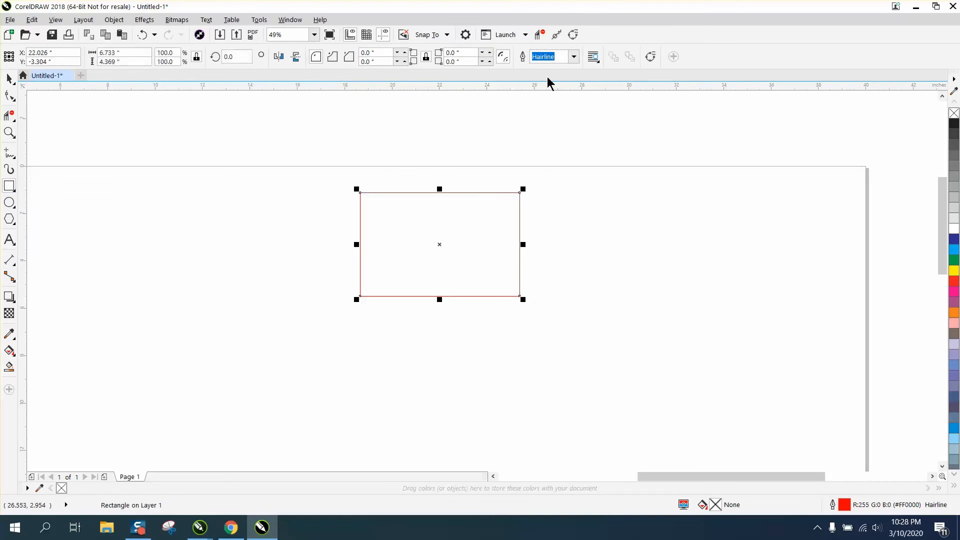
left_click(573, 34)
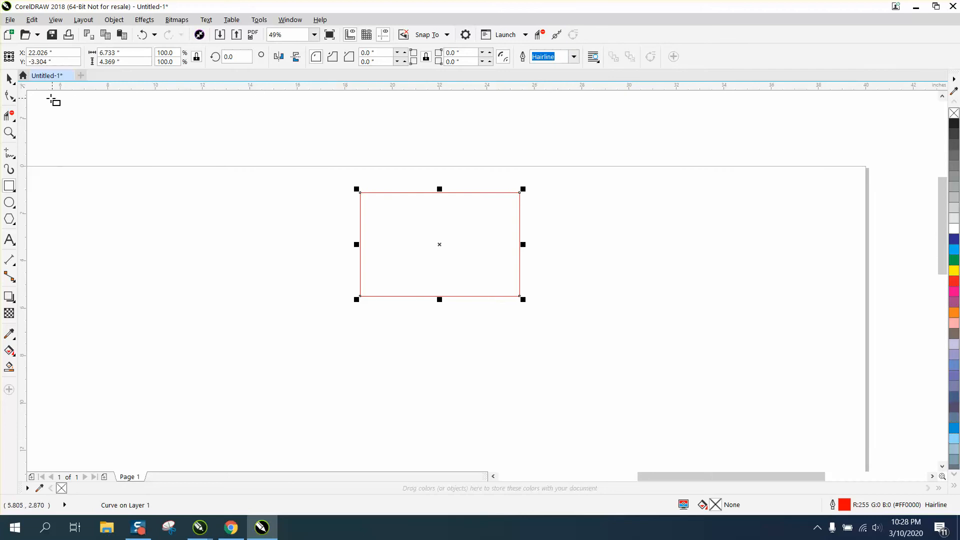
- Pull the rectangle's upper-left node horizontally outward and smooth its upper-right corner with the Smooth tool
left_click(11, 97)
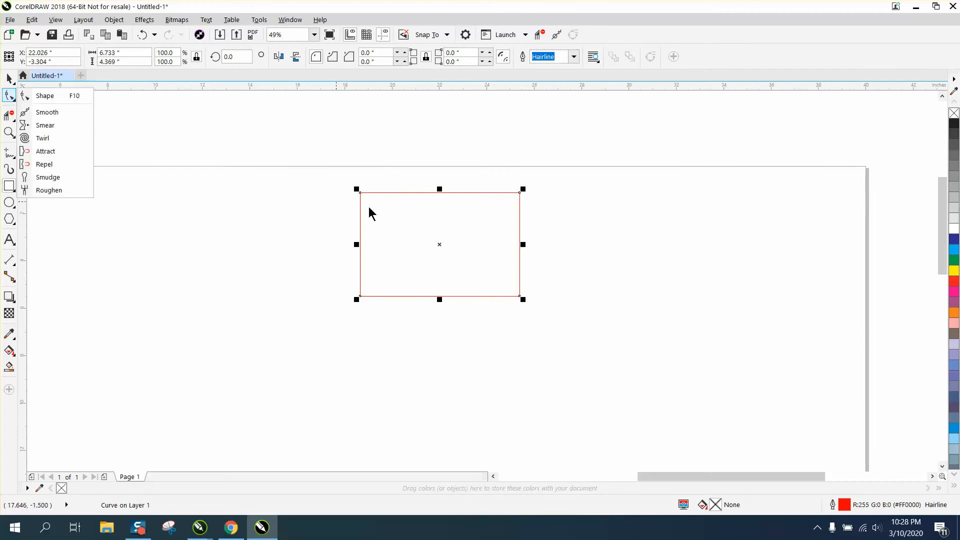
left_click(55, 96)
left_click_drag(358, 193, 324, 194)
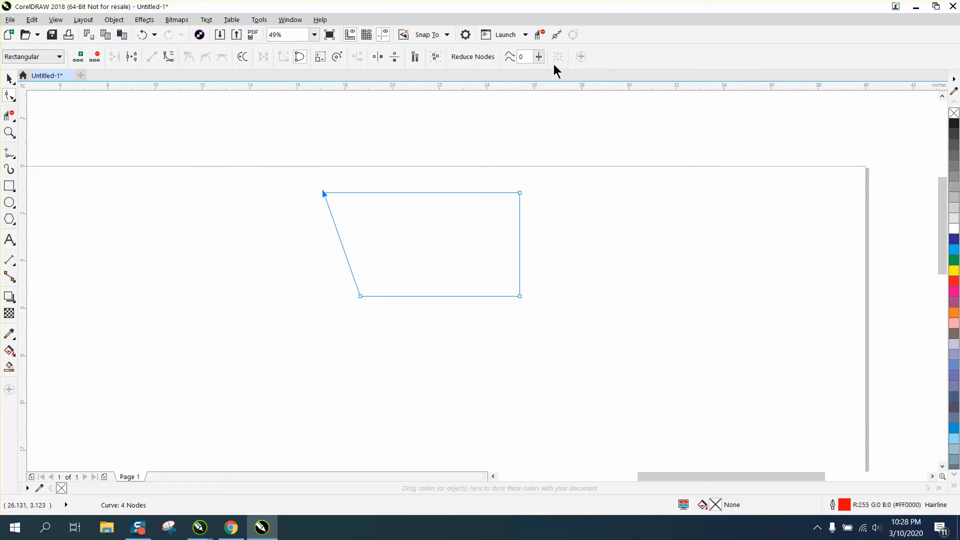
left_click(558, 35)
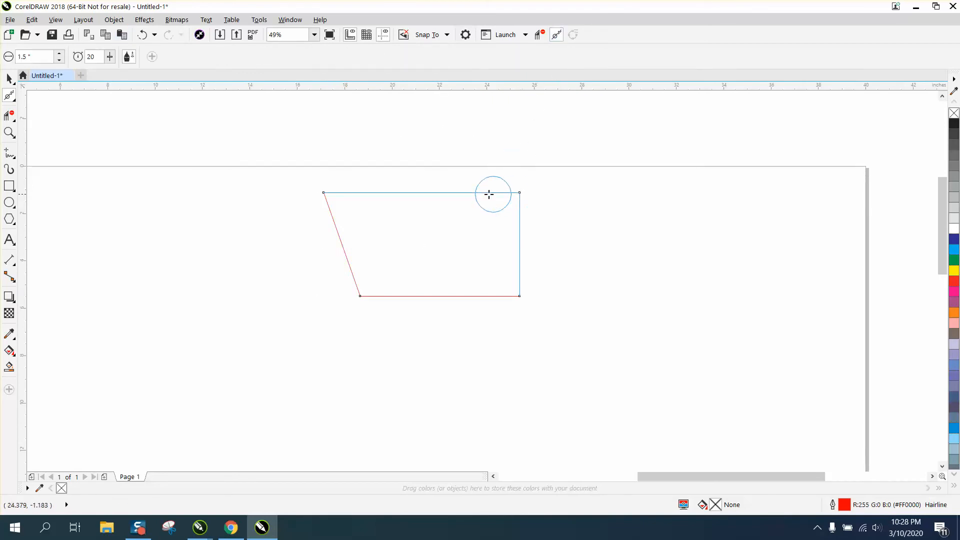
mouse_move(511, 193)
left_mouse_down()
mouse_move(520, 218)
mouse_move(520, 191)
mouse_move(520, 220)
left_mouse_up()
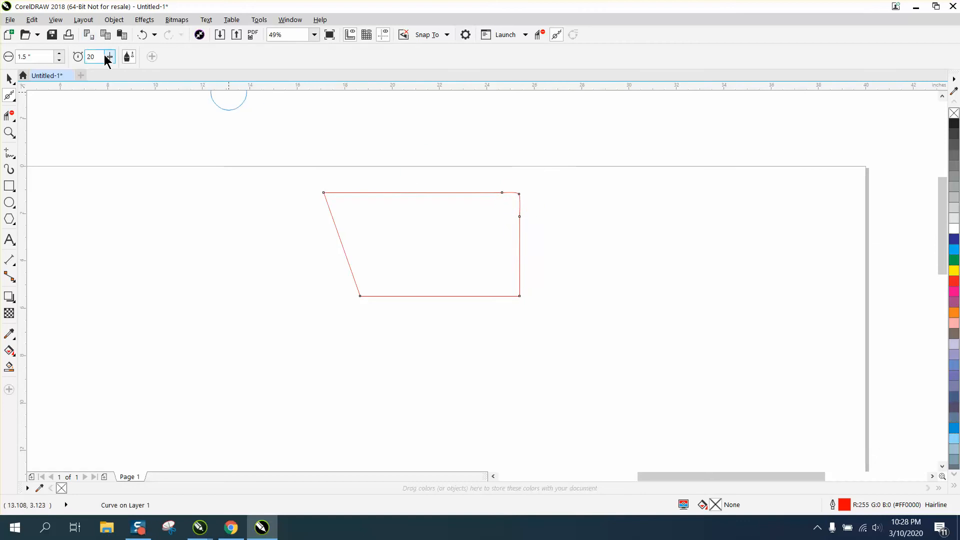
- Draw a rectangle about 8 by 4.5 inches overlapping the shape's lower-right part and remove the overlapping inner lines with Virtual Segment Delete
left_click(9, 185)
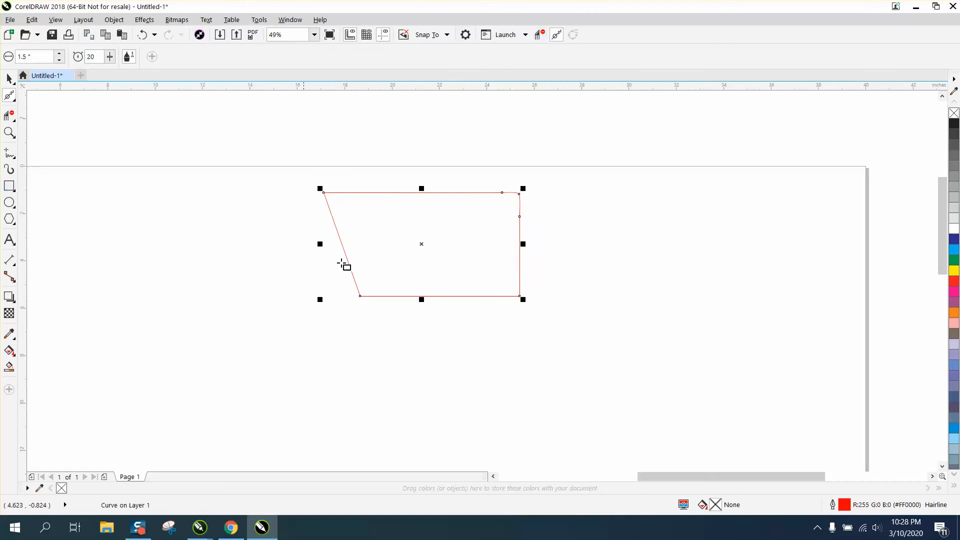
left_click_drag(394, 241, 583, 347)
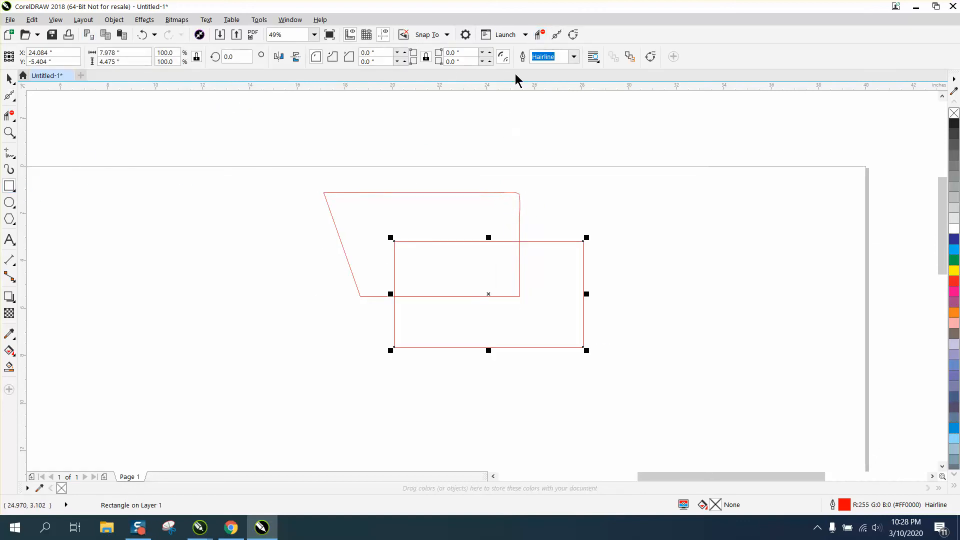
left_click(540, 34)
left_click_drag(448, 238, 466, 303)
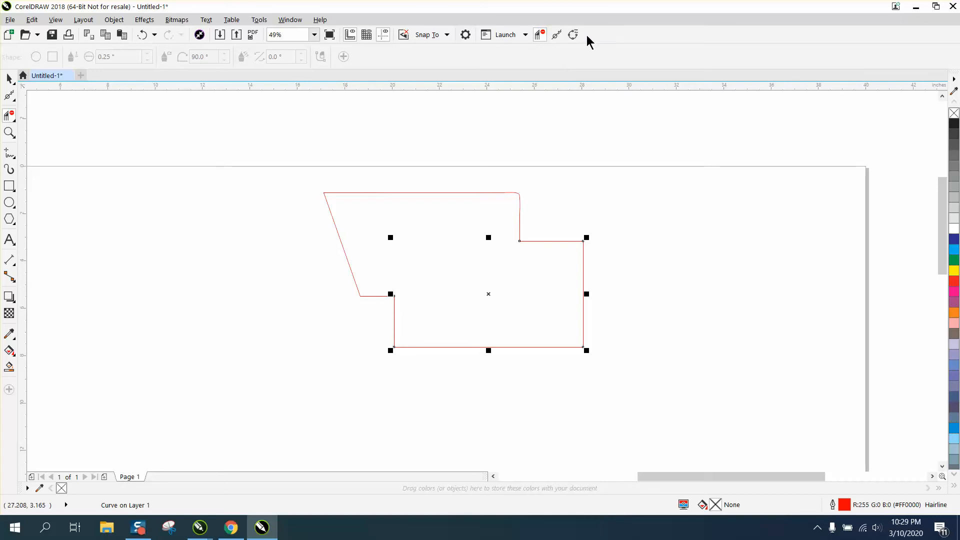
- Set the Virtual Segment Delete toolbar item to show its caption to the right of the image
right_click(543, 36)
mouse_move(572, 41)
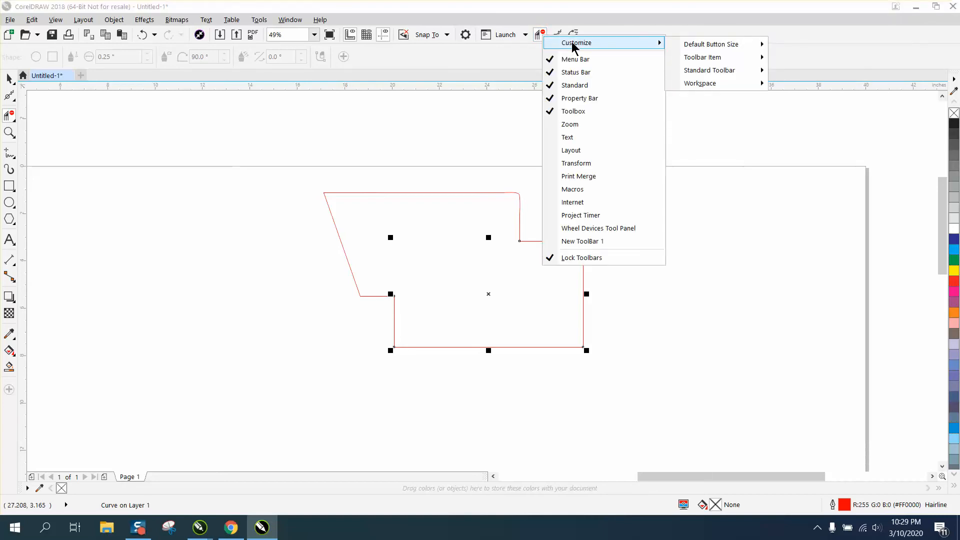
mouse_move(704, 58)
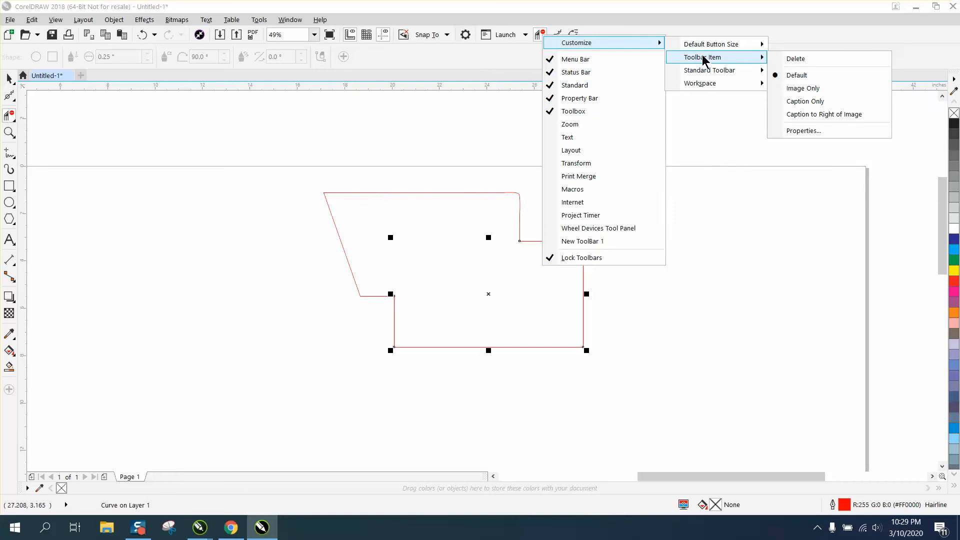
left_click(809, 115)
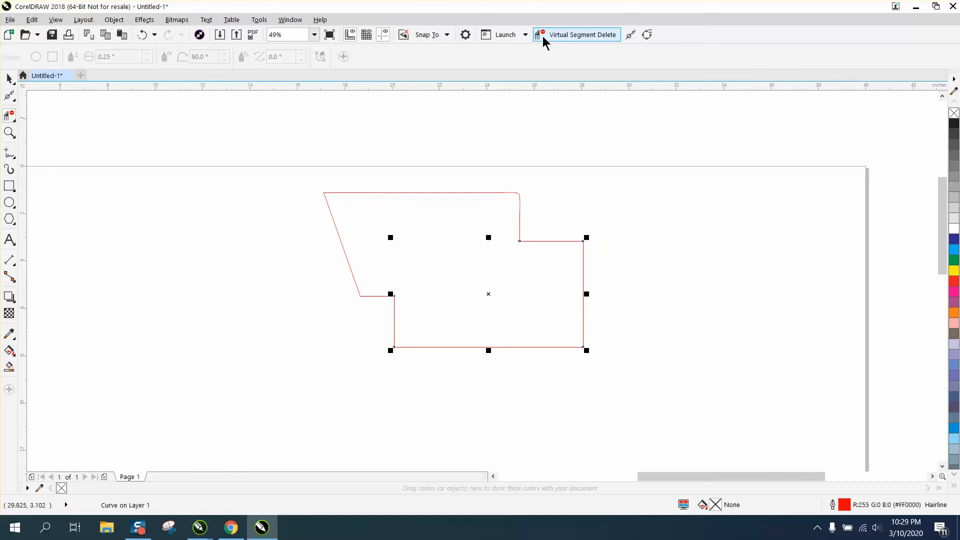
- Set the Smooth toolbar item to show its caption to the right of the image
right_click(629, 37)
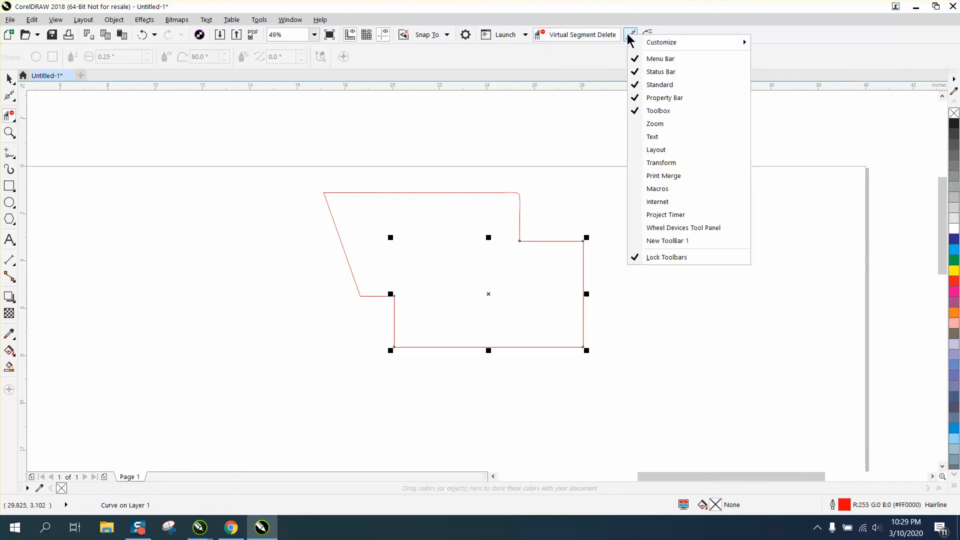
mouse_move(744, 45)
mouse_move(789, 59)
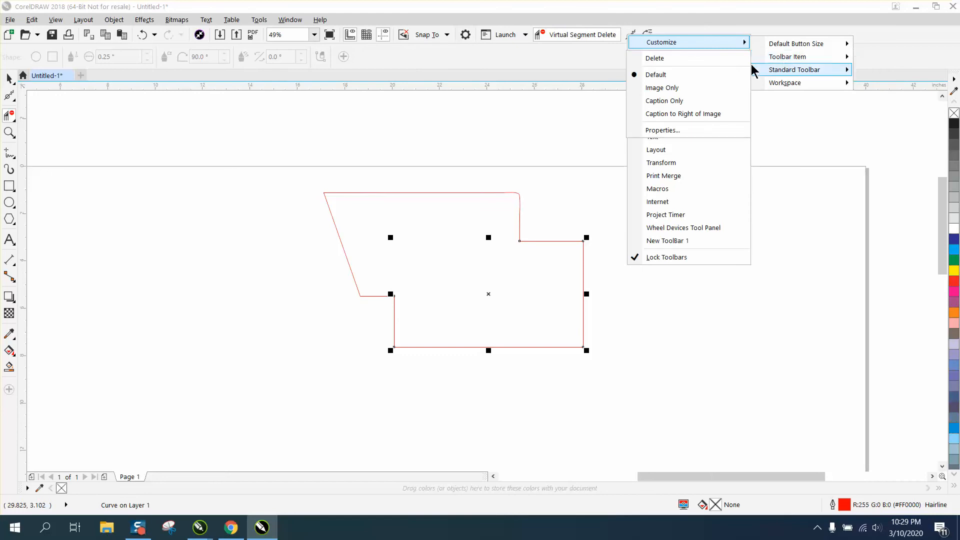
left_click(689, 115)
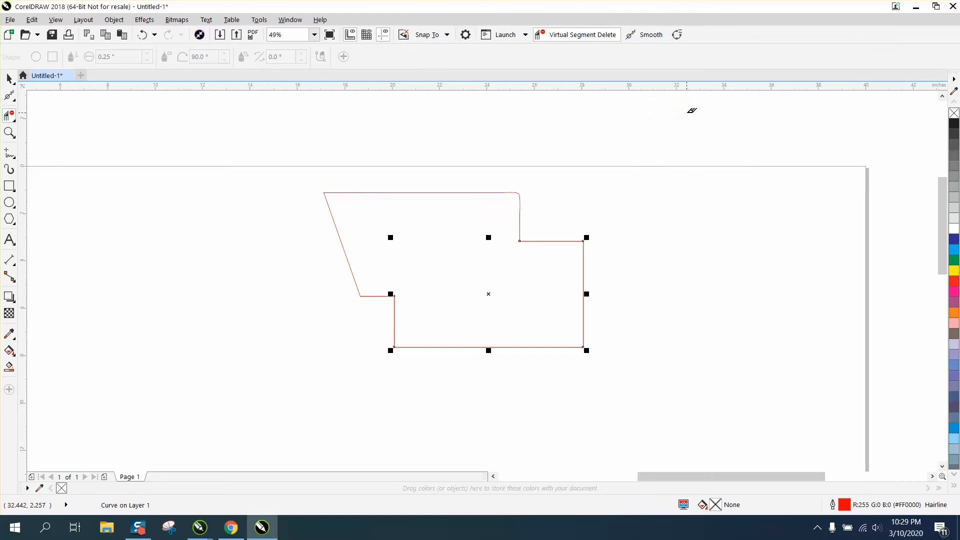
- Set the Convert to Curves toolbar item to show its caption to the right of the image
left_click(677, 37)
right_click(679, 41)
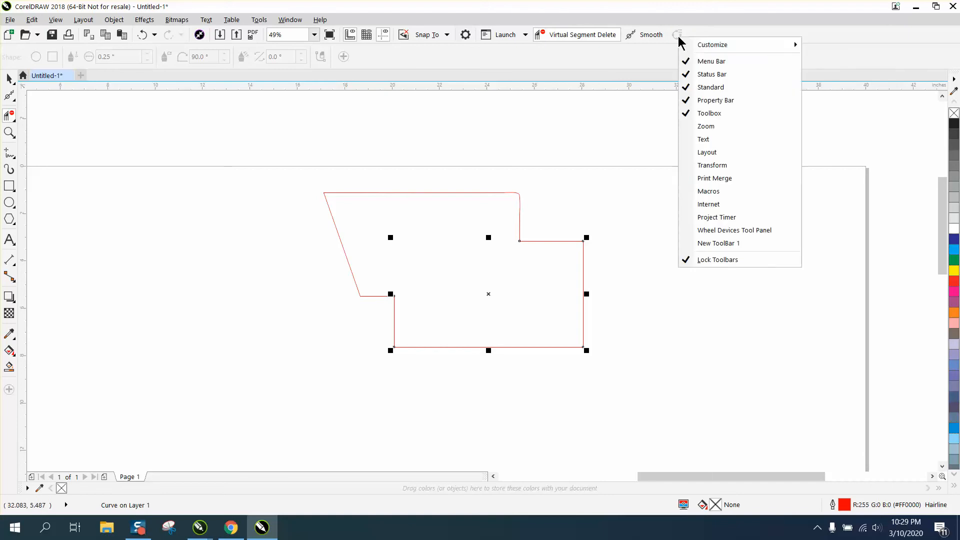
mouse_move(709, 46)
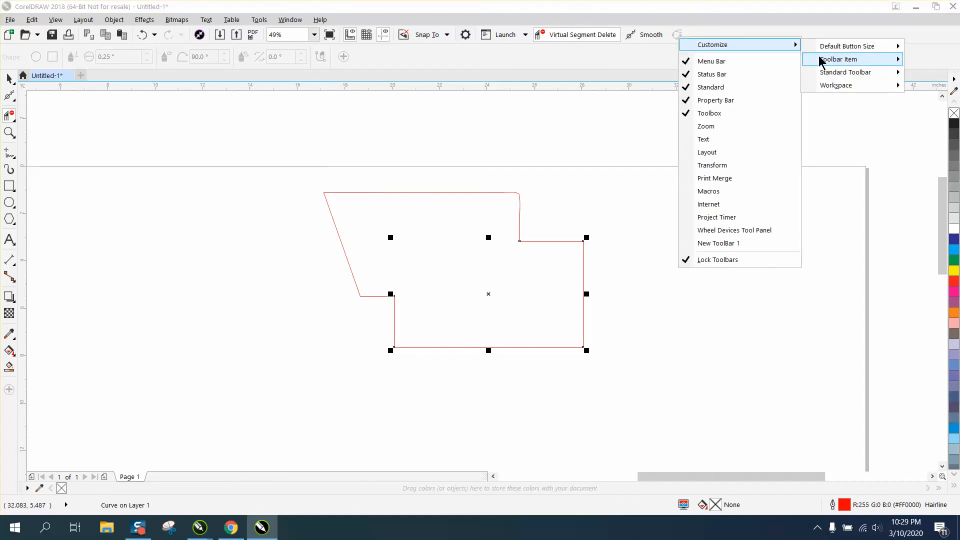
mouse_move(823, 61)
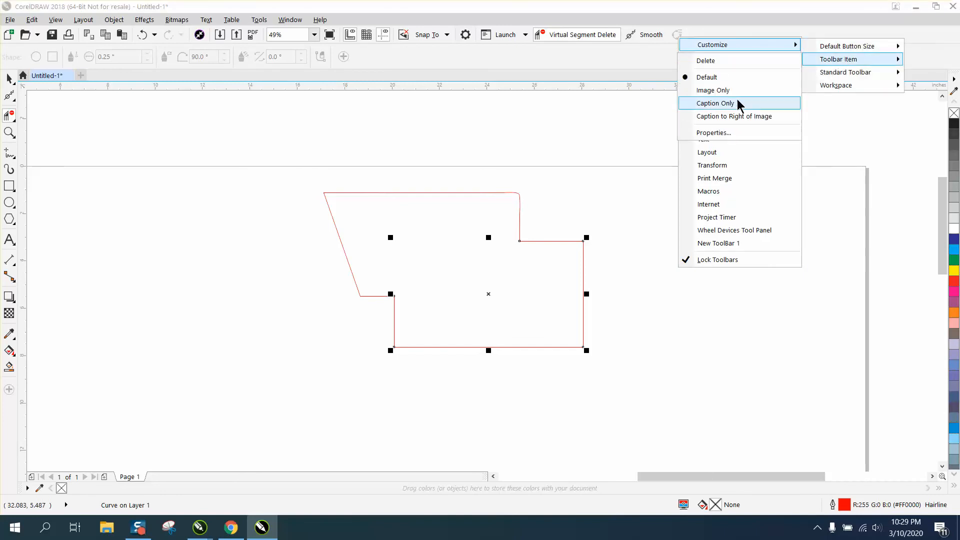
left_click(736, 113)
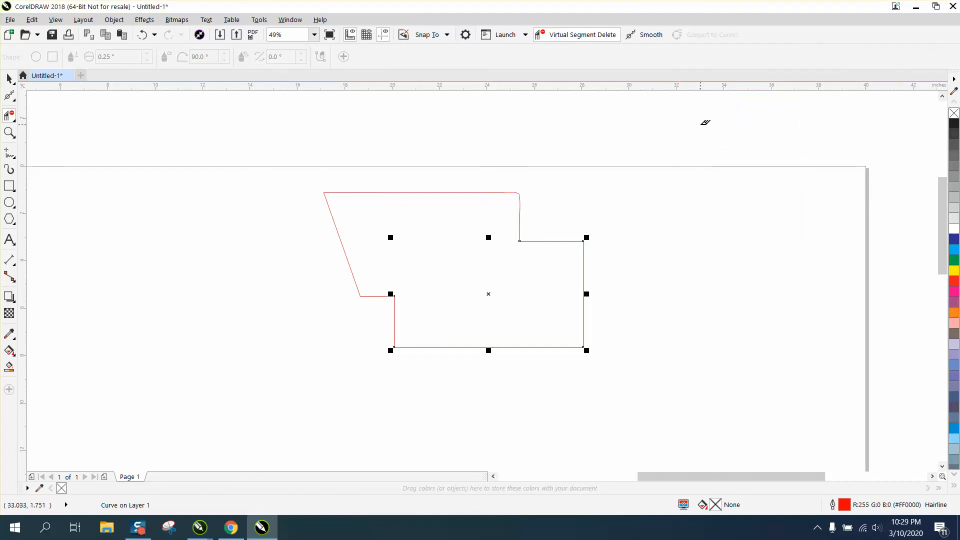
- Draw an ellipse about 4.1 by 3.6 inches near the page's upper-right corner and convert it to curves
left_click(8, 134)
left_click(9, 202)
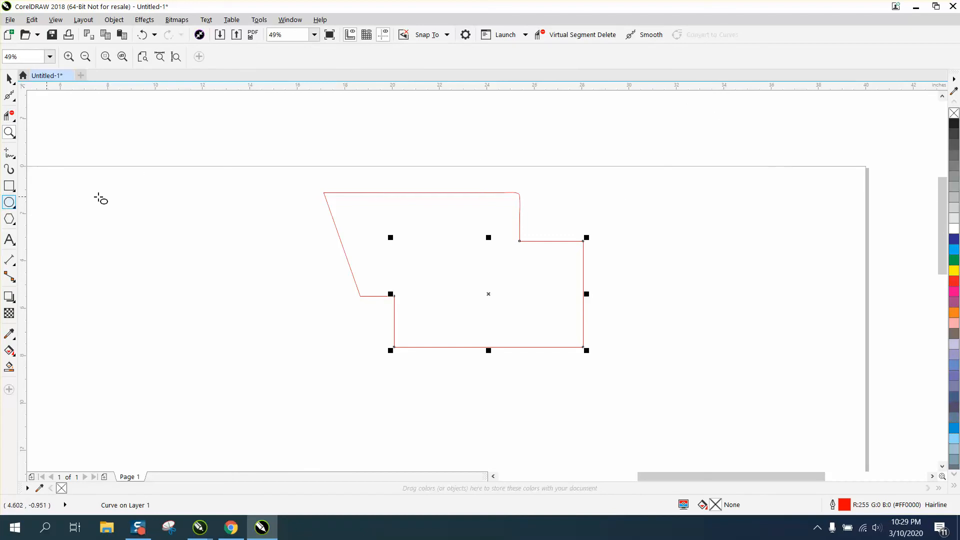
left_click_drag(776, 171, 671, 263)
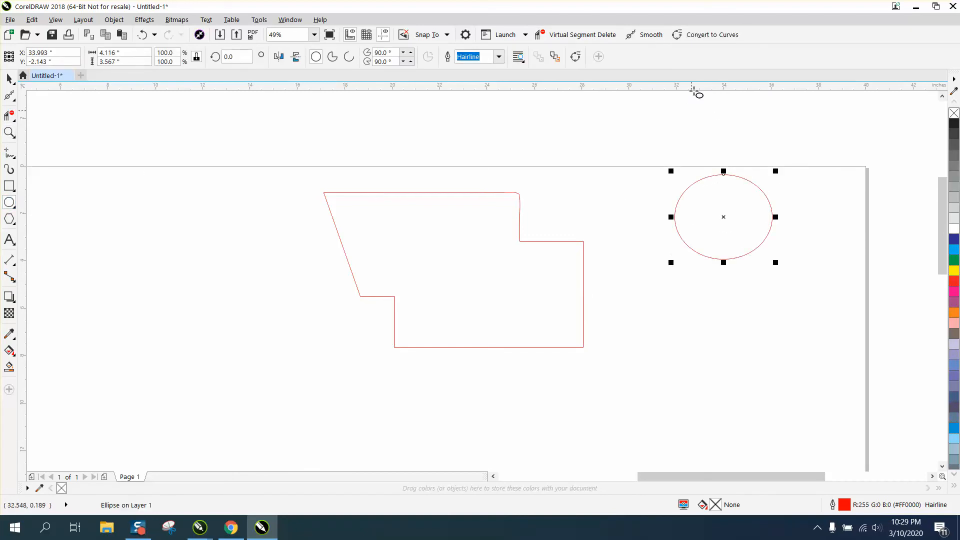
left_click(700, 36)
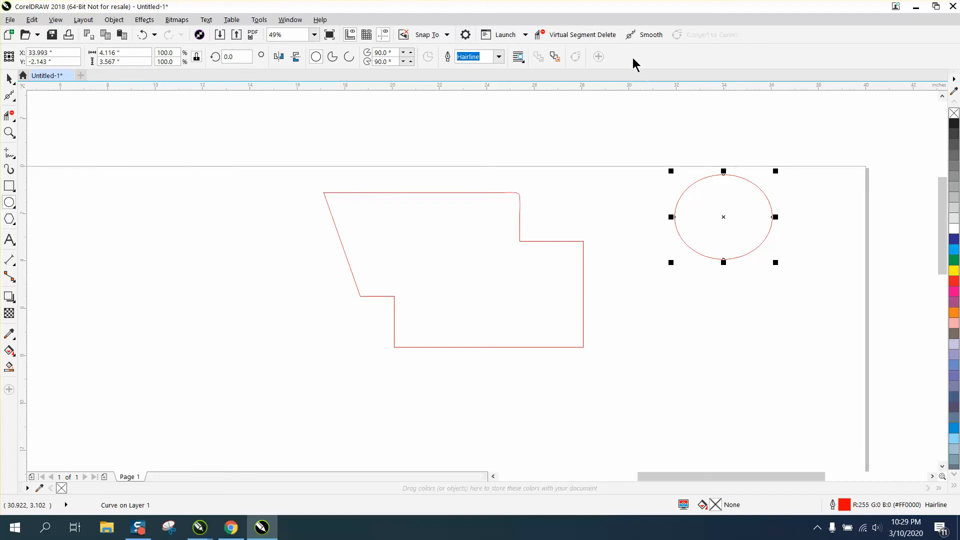
- Set the Virtual Segment Delete toolbar item to show only its caption
right_click(596, 36)
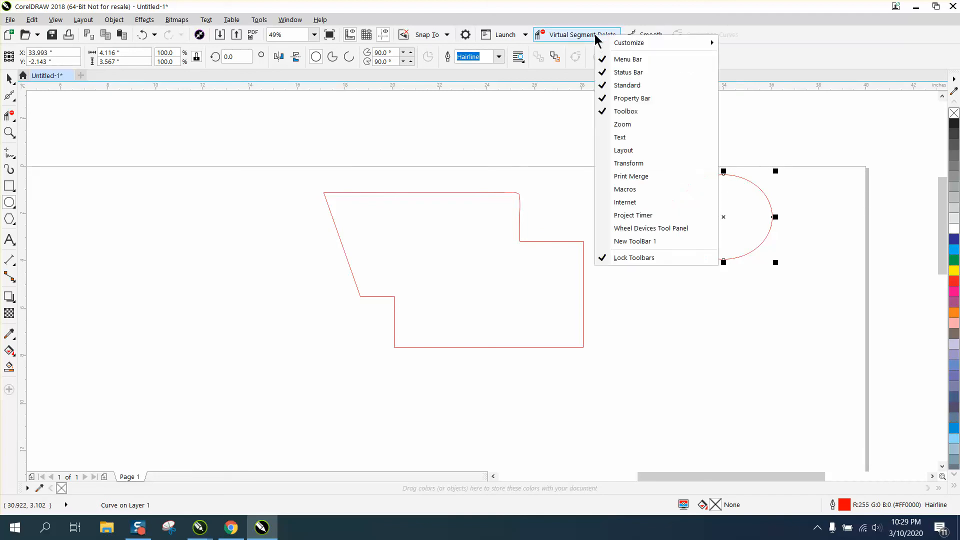
mouse_move(695, 47)
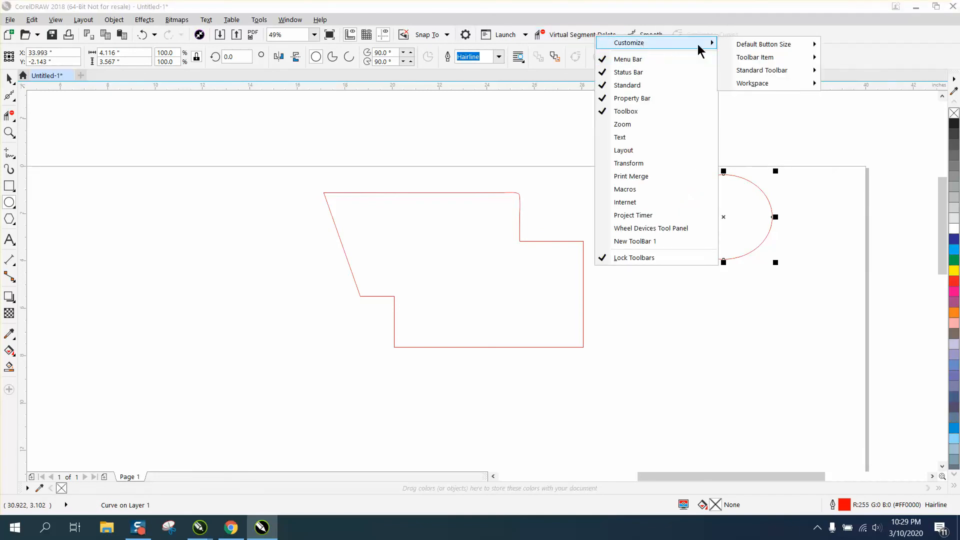
mouse_move(758, 58)
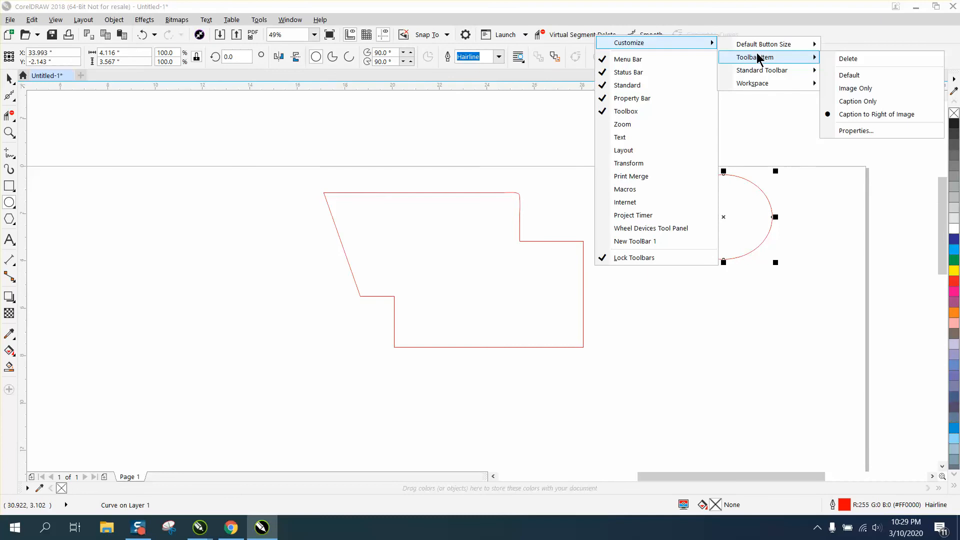
left_click(856, 101)
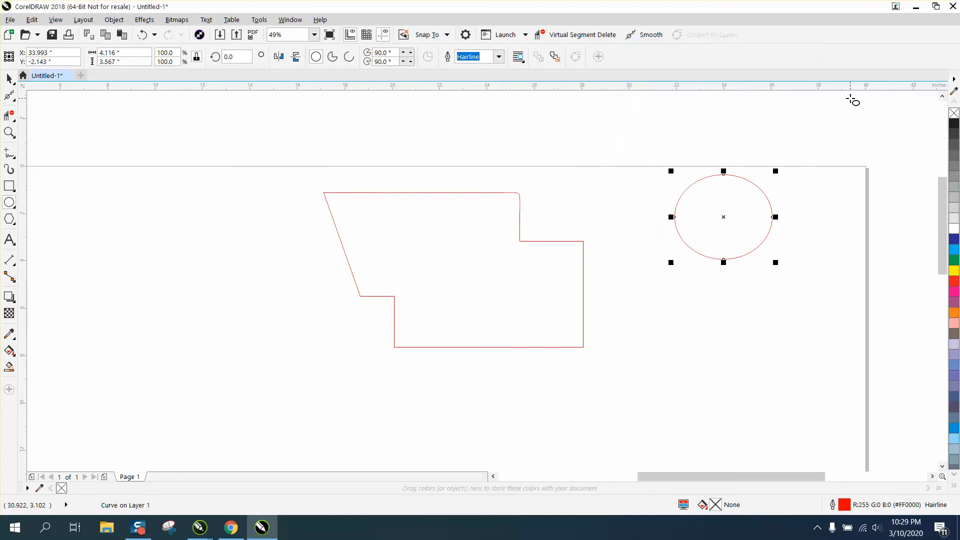
- Set the Virtual Segment Delete toolbar item to show only its image
right_click(569, 36)
mouse_move(604, 44)
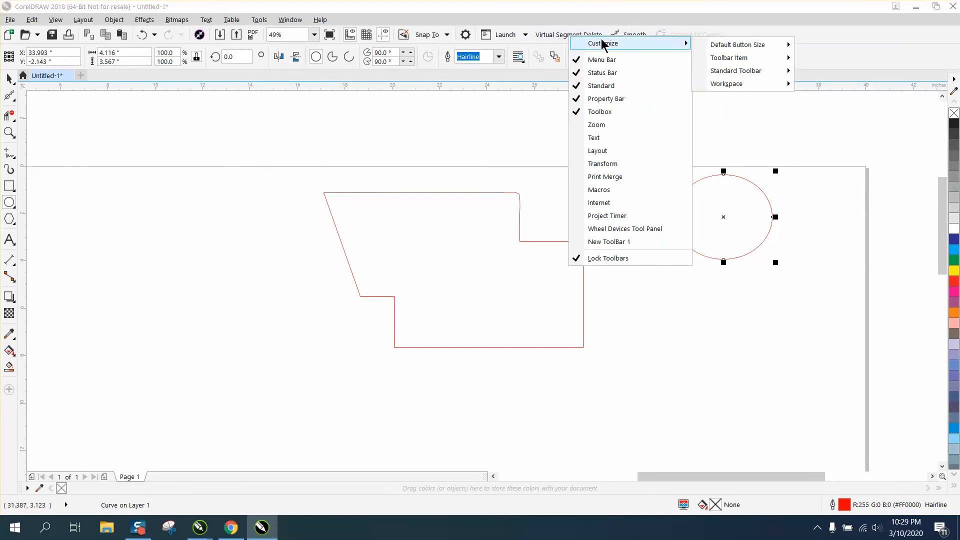
mouse_move(727, 59)
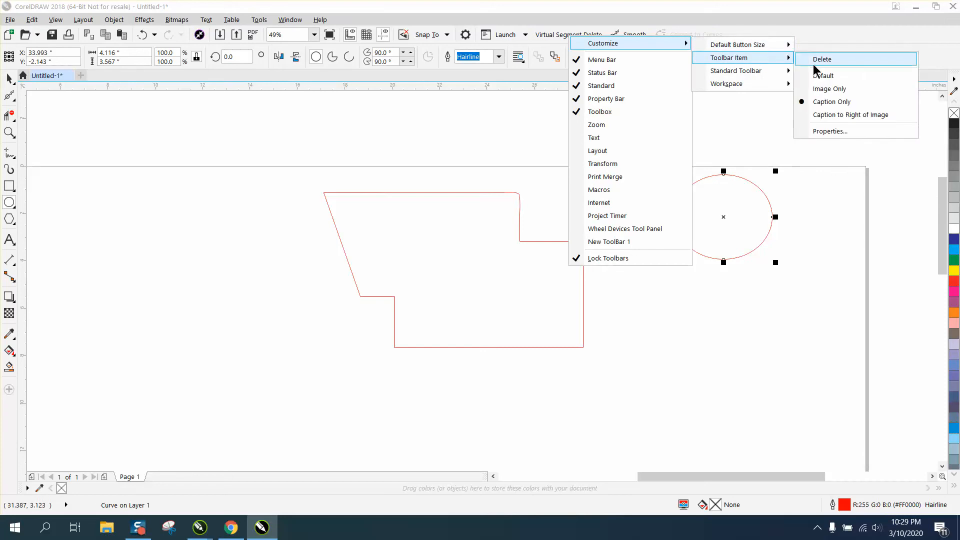
left_click(824, 89)
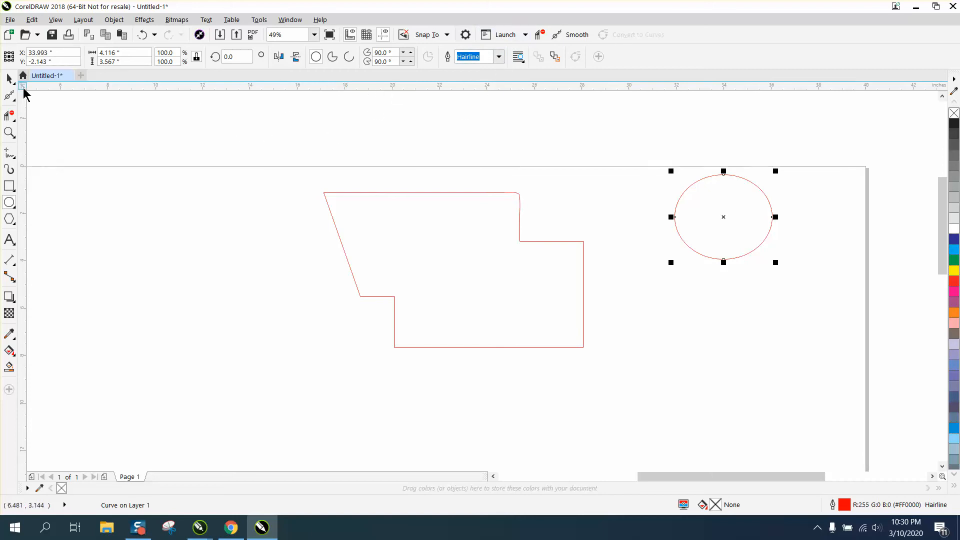
- Deselect the ellipse and copy the Nudge distance control onto the standard toolbar, after the Convert to Curves item
key("space")
left_click(158, 128)
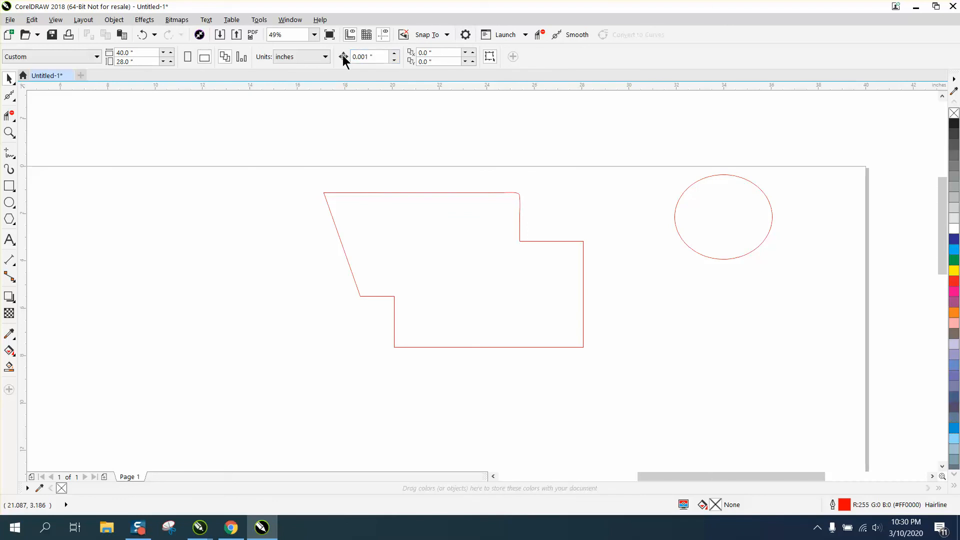
left_click_drag(343, 57, 671, 40)
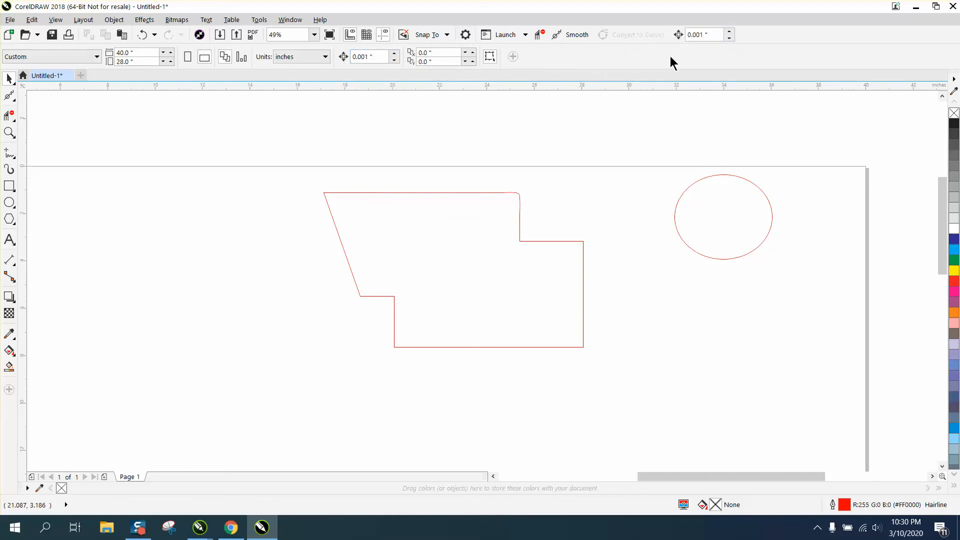
- Select the curve with the slanted side and examine its short horizontal segment and lower corners close up
left_click(434, 193)
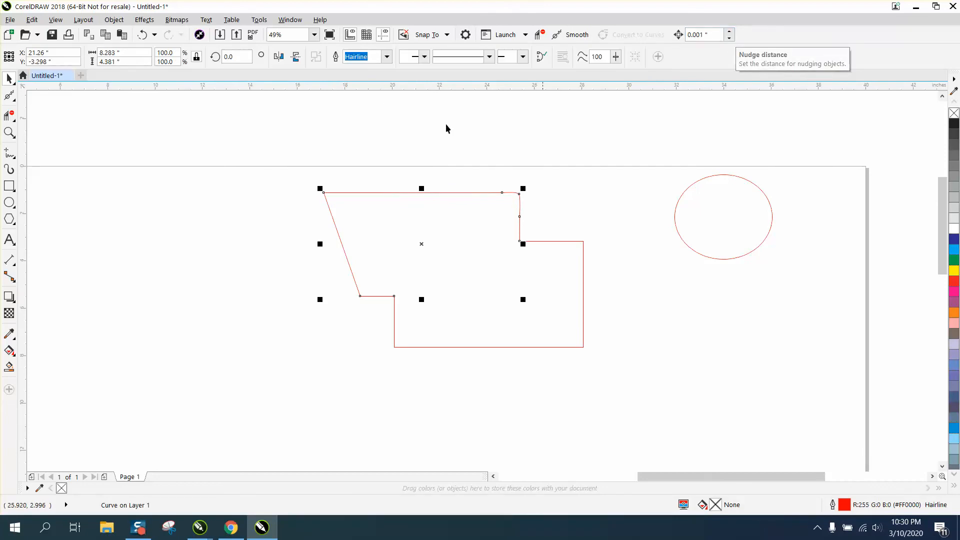
left_click(9, 132)
left_click_drag(315, 174, 647, 388)
left_click_drag(189, 111, 792, 469)
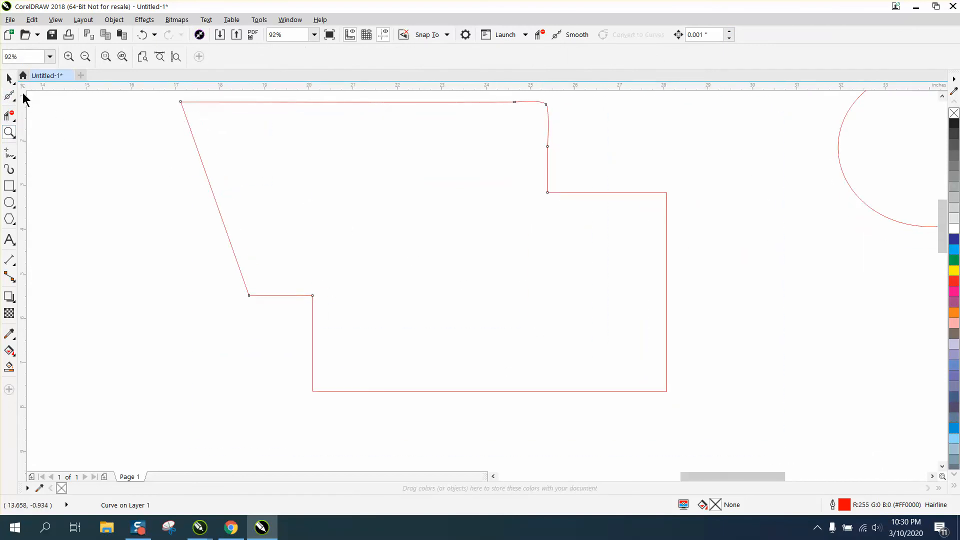
left_click_drag(192, 234, 421, 359)
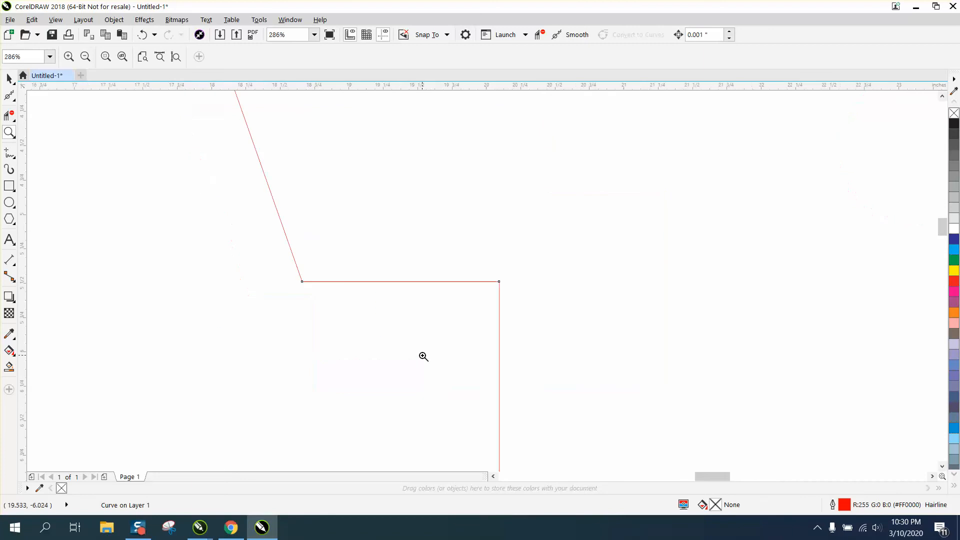
left_click_drag(250, 216, 588, 363)
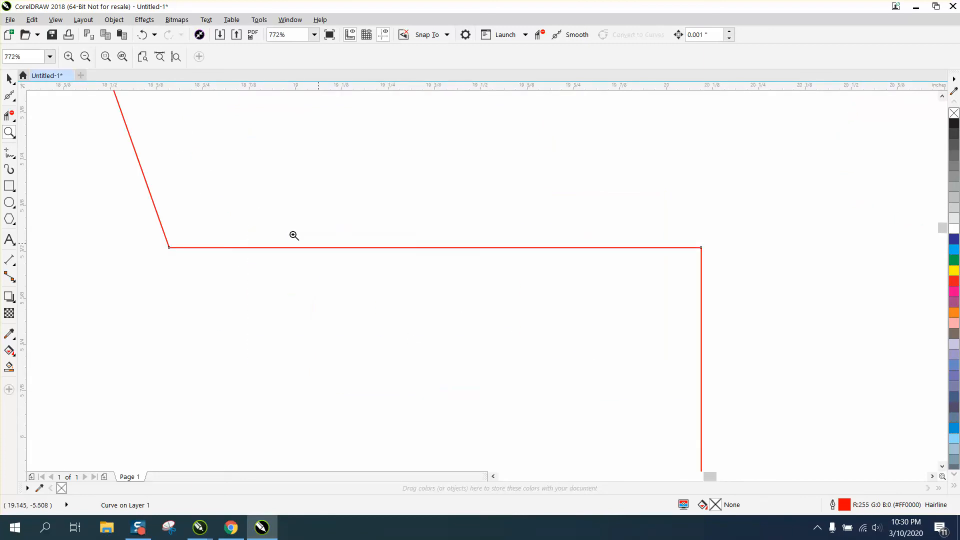
left_click(9, 79)
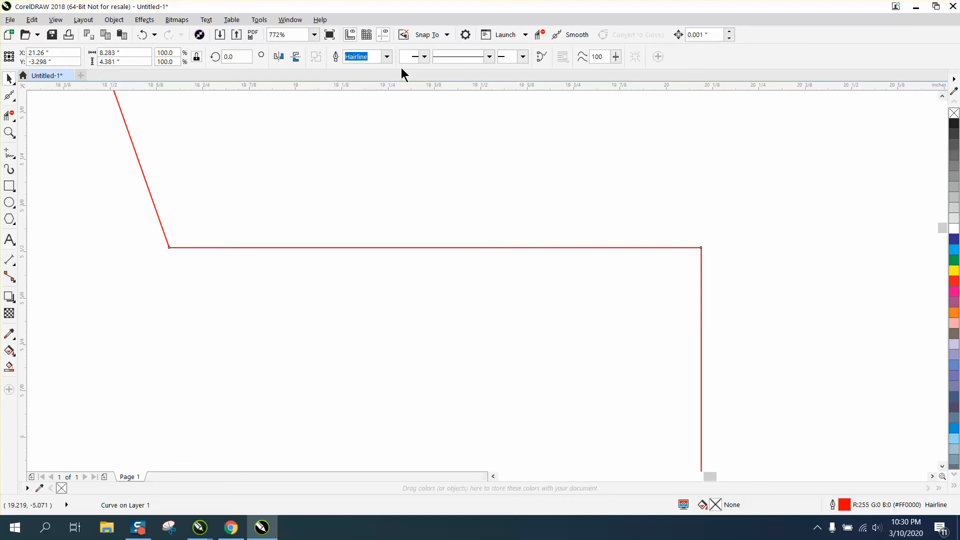
left_click(221, 274)
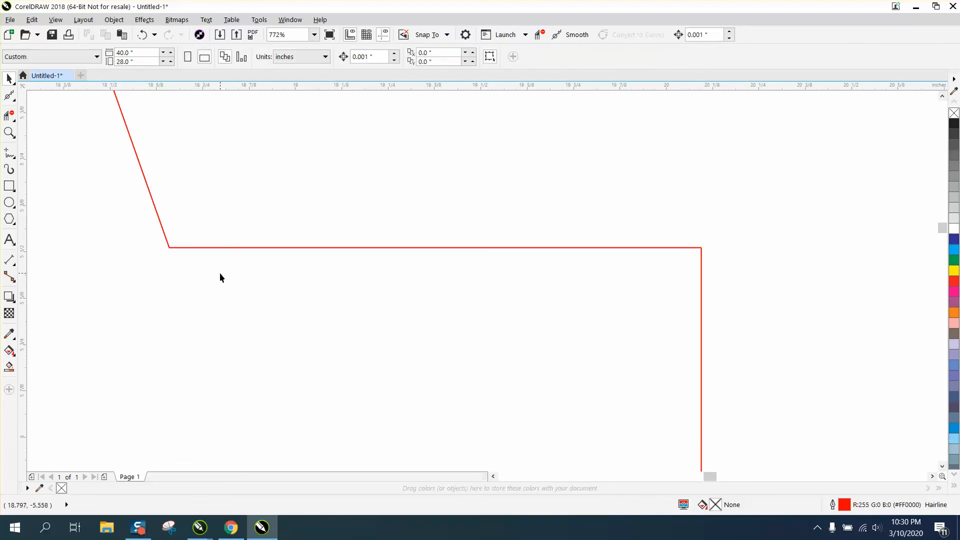
left_click(311, 228)
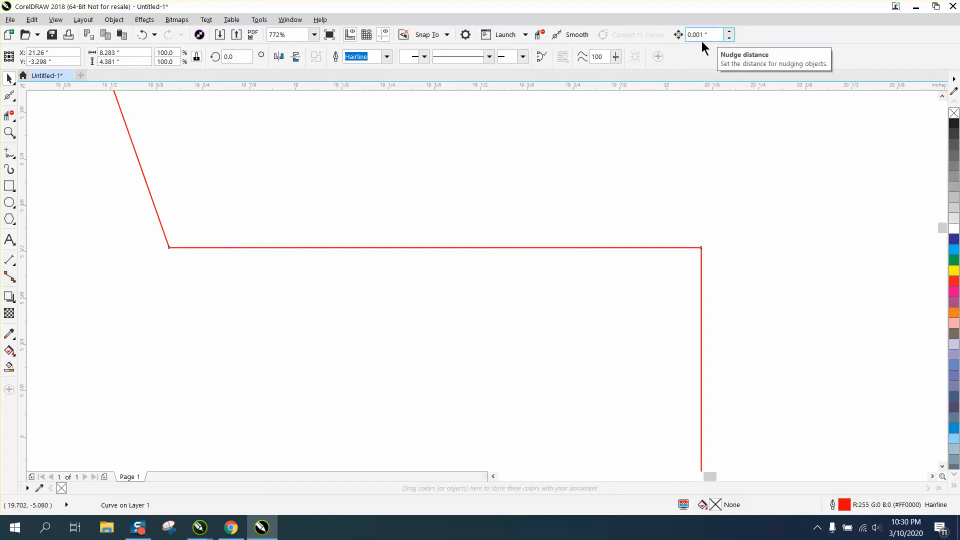
- Review the list of tools that can be shown or hidden in the toolbox, leaving it unchanged
left_click(9, 391)
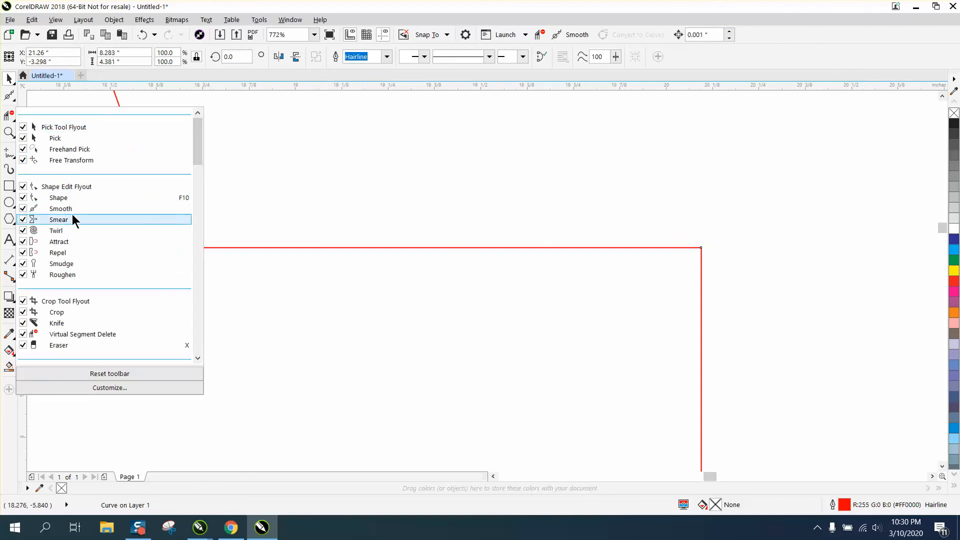
left_click(253, 117)
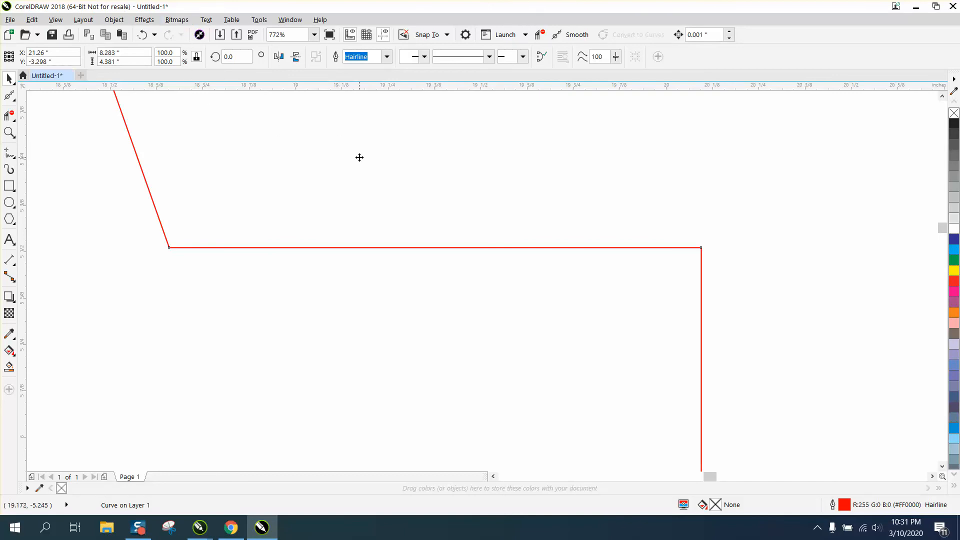
scroll(358, 157, "down", 2)
scroll(465, 163, "down", 2)
scroll(466, 164, "down", 2)
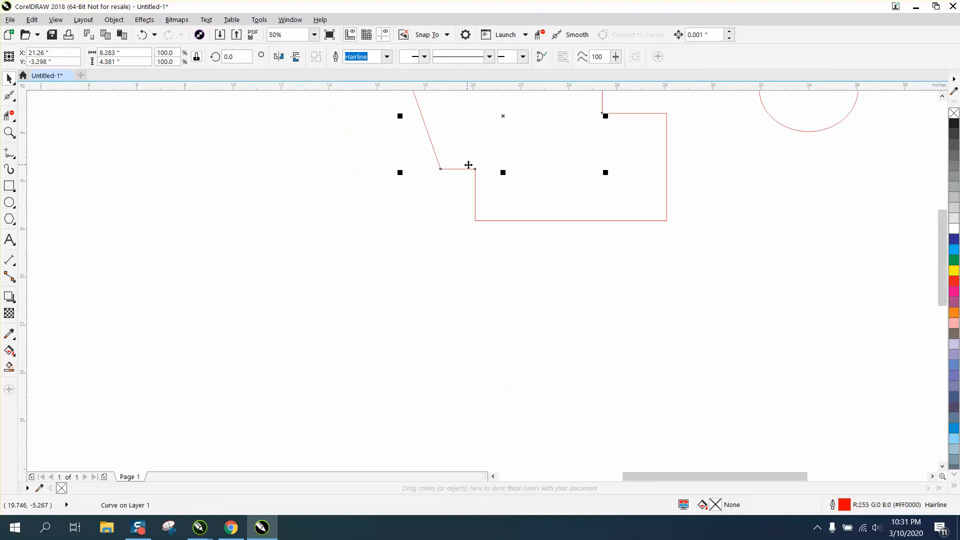